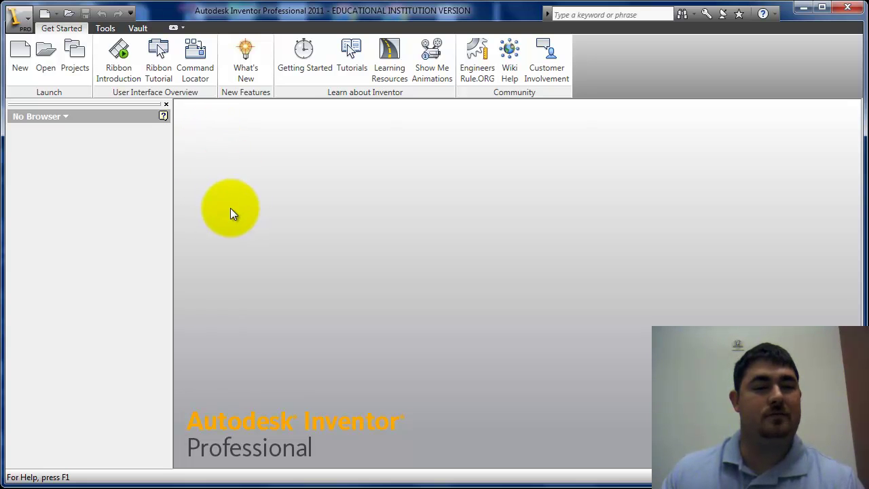
# In Application Options, enable 'Edit dimension when created' and set new parts to 'No new sketch'.
pyautogui.click(106, 29)
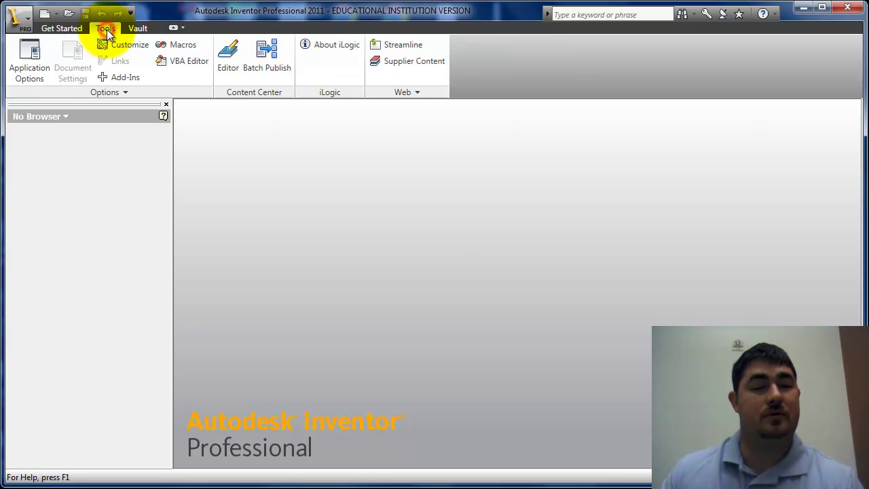
pyautogui.click(31, 66)
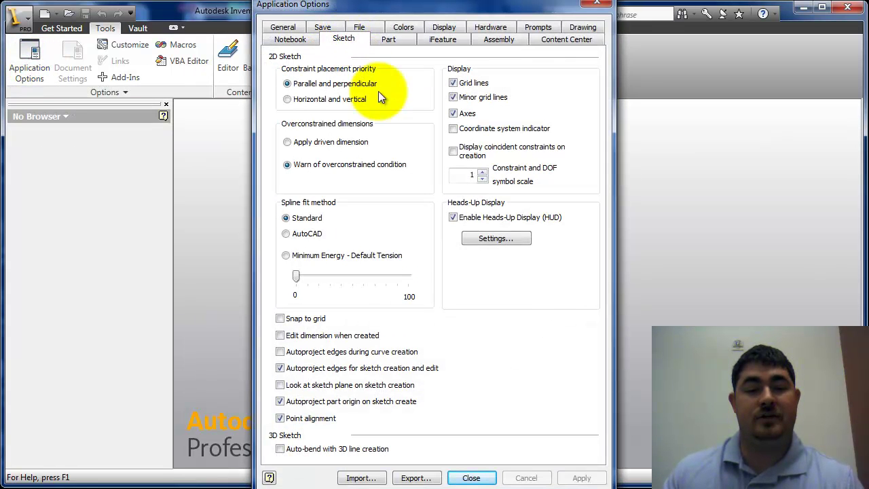
pyautogui.click(279, 335)
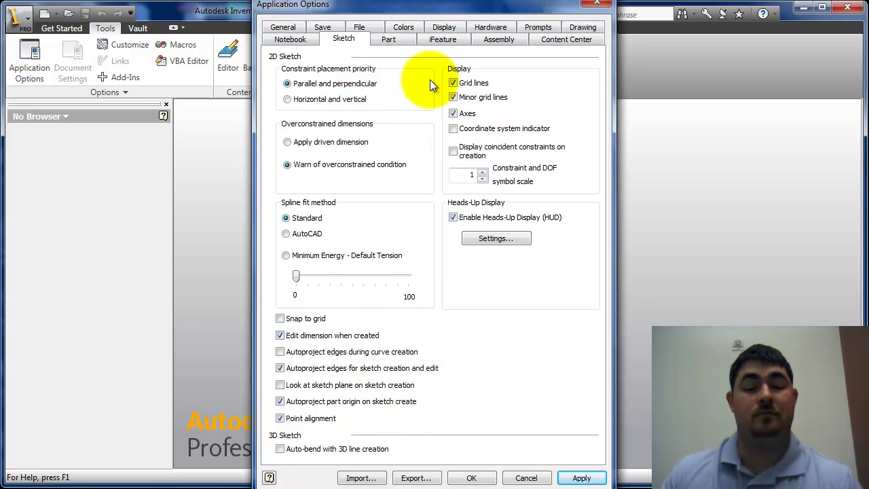
pyautogui.click(394, 40)
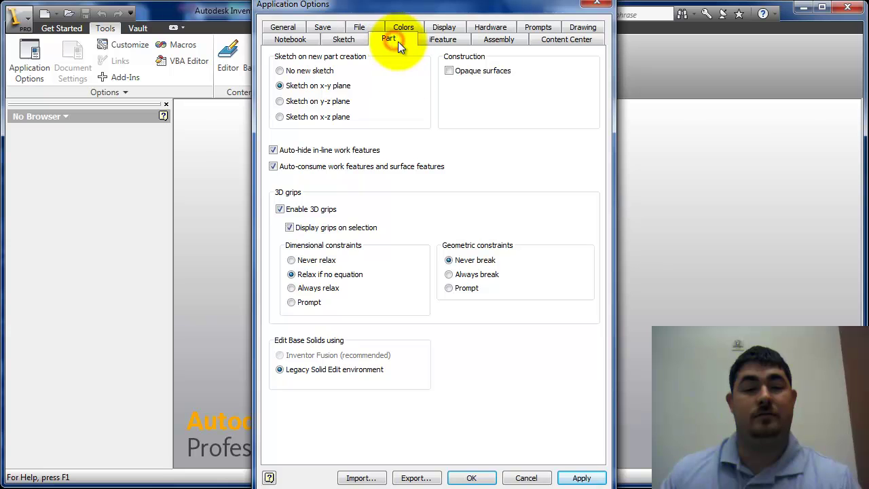
pyautogui.click(280, 71)
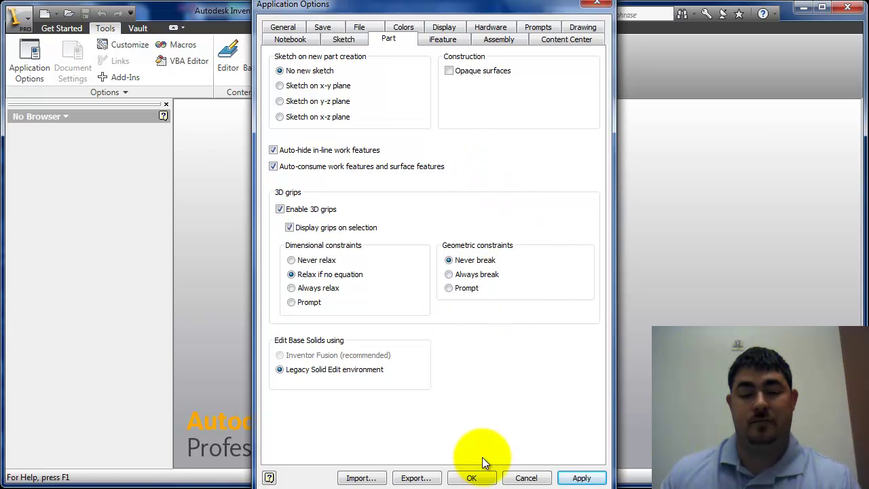
pyautogui.click(472, 478)
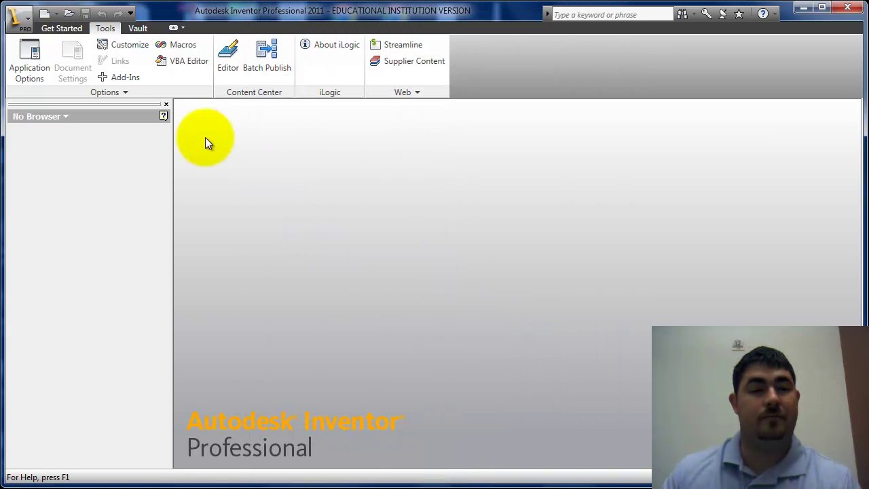
# Bring up the New File dialog from Get Started, briefly selecting then clearing Sheet Metal.ipt.
pyautogui.click(65, 27)
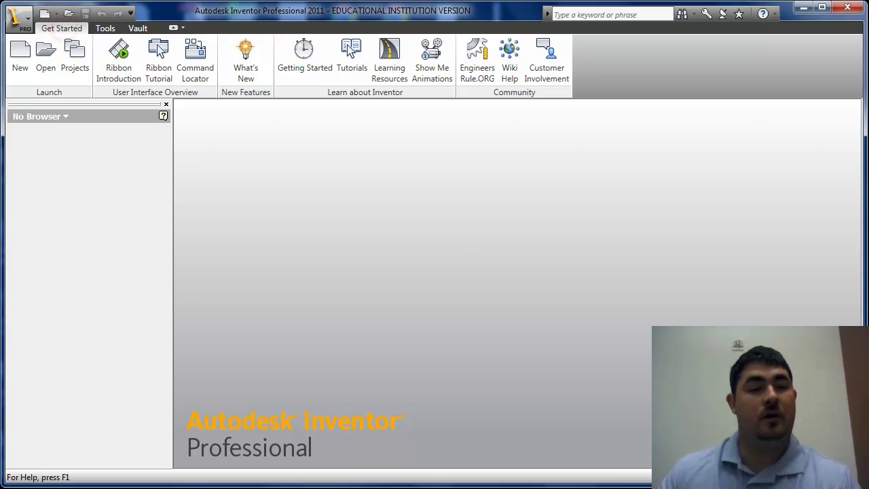
pyautogui.click(25, 68)
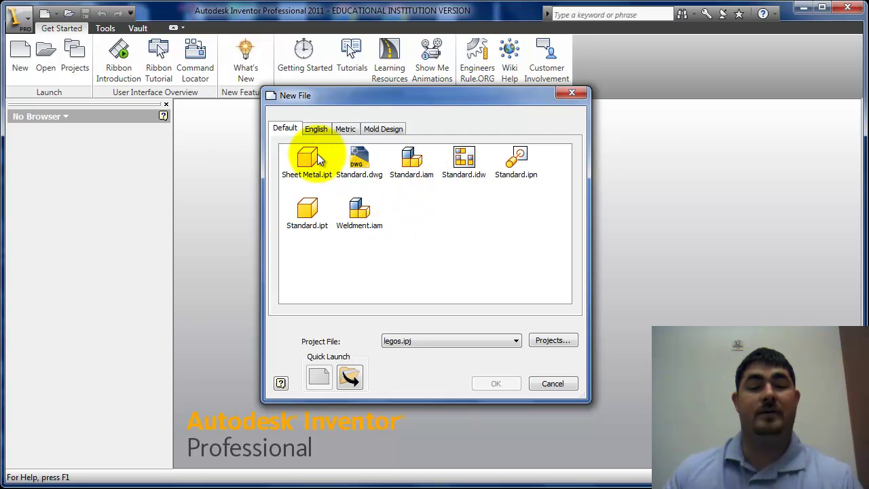
pyautogui.click(316, 176)
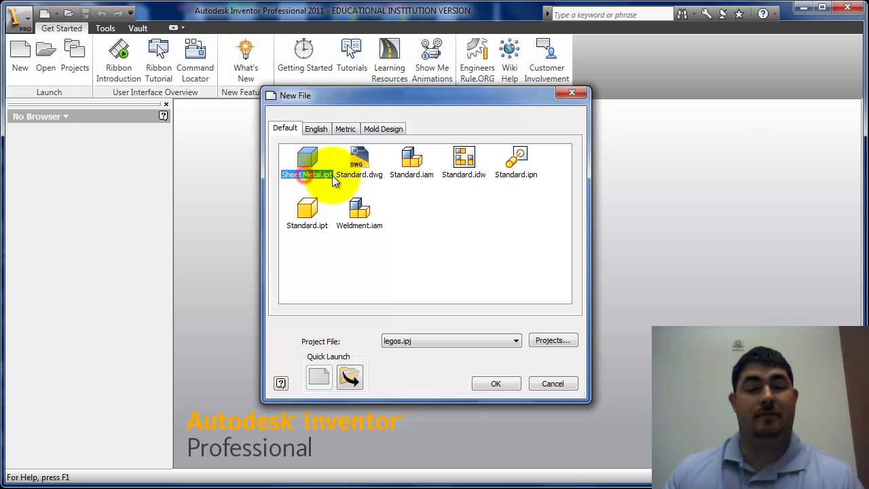
pyautogui.click(324, 187)
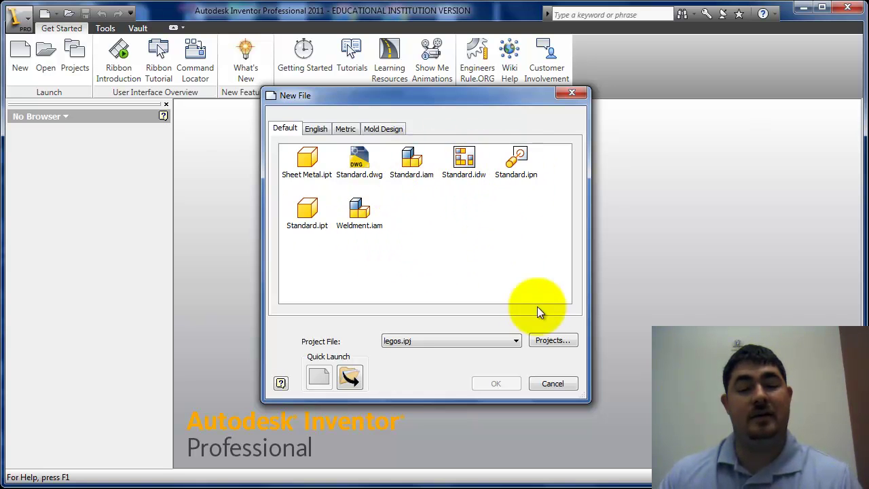
# Activate the 4c portfolio project in the Projects dialog and return.
pyautogui.click(552, 341)
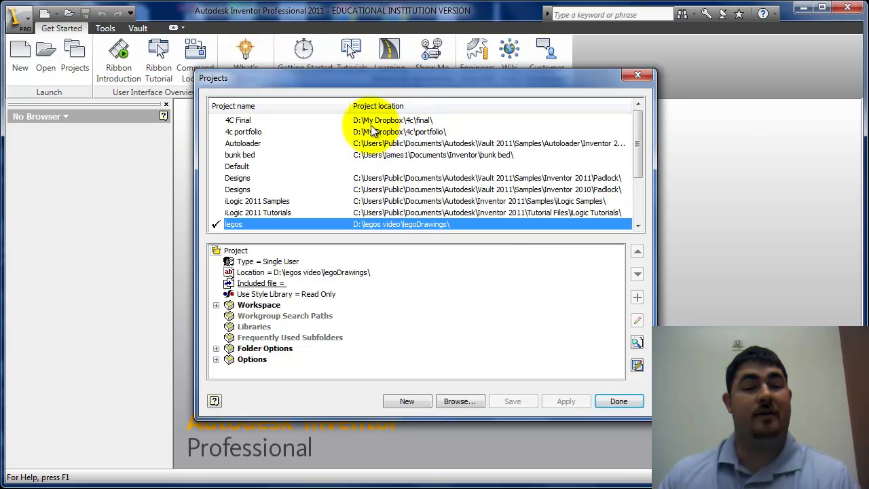
pyautogui.click(374, 132)
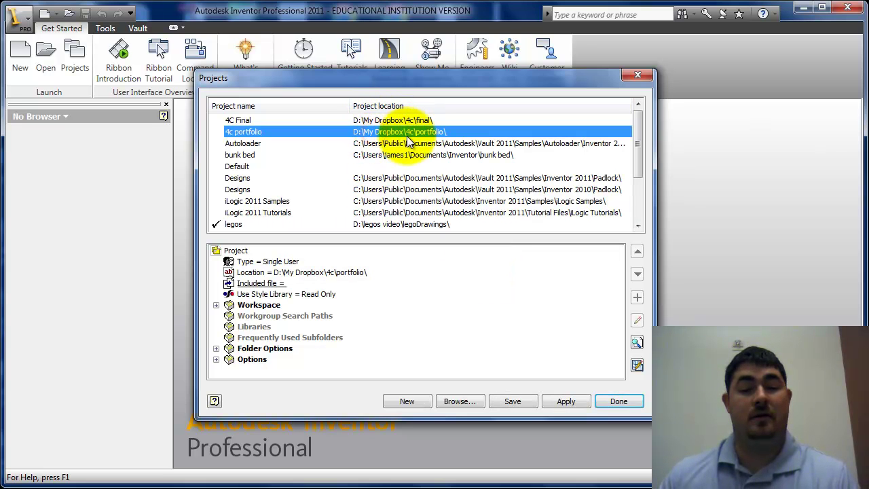
pyautogui.doubleClick(399, 133)
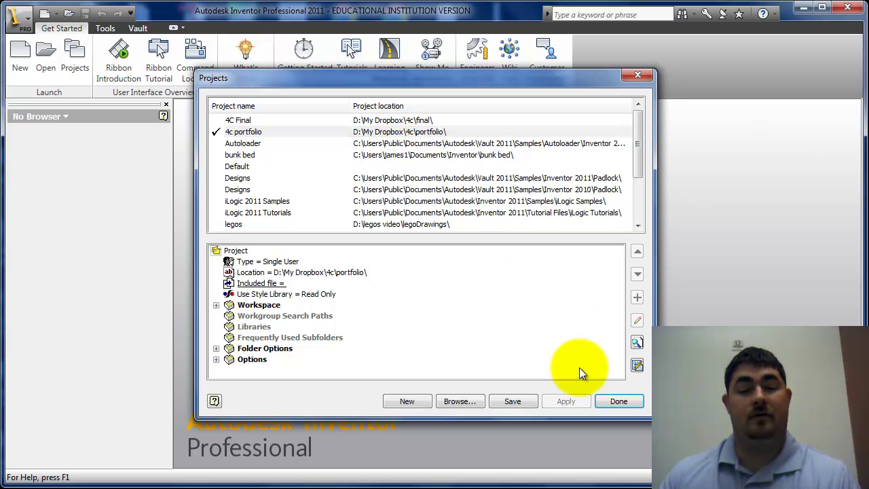
pyautogui.click(619, 401)
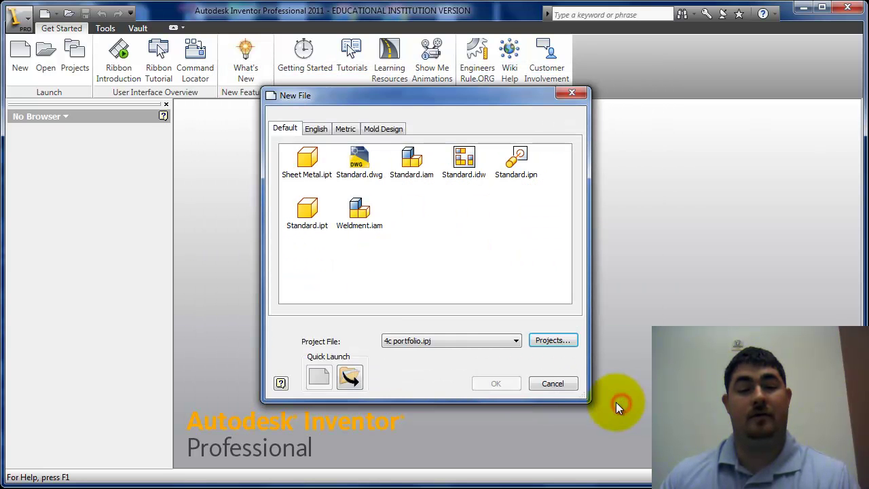
# Switch the project file to play.ipj from the Open dialog, then return to New File.
pyautogui.click(350, 377)
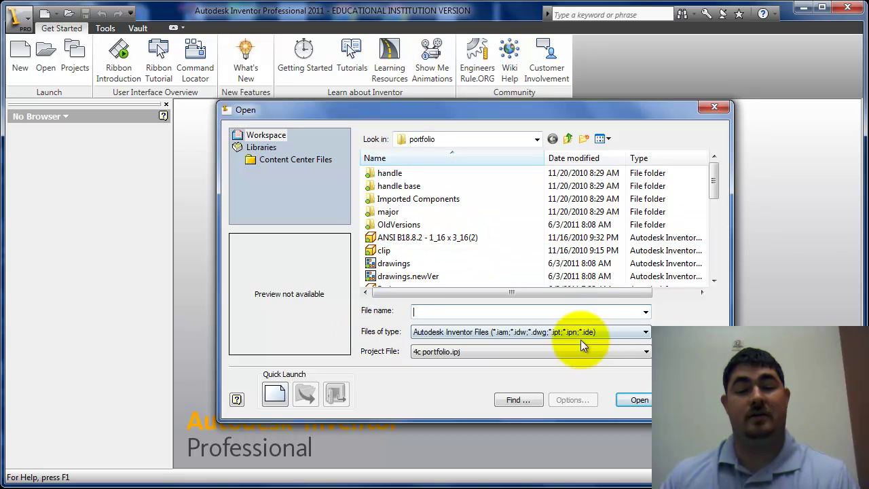
pyautogui.click(549, 354)
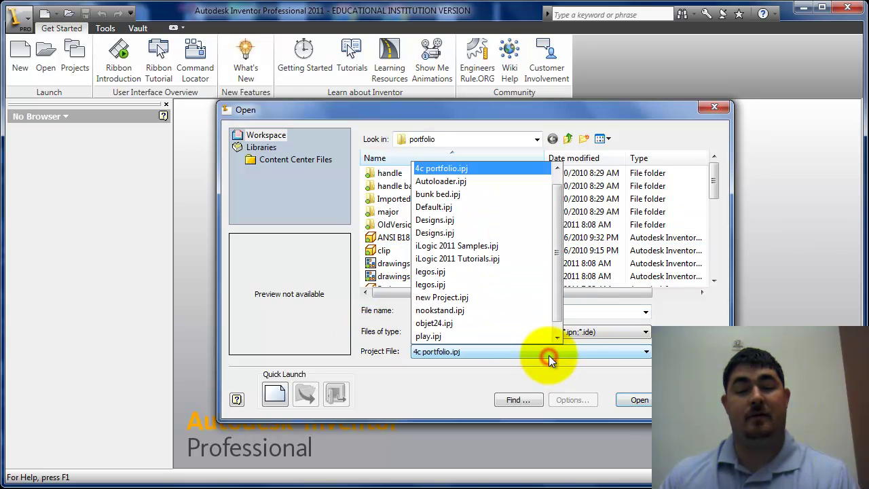
pyautogui.click(460, 334)
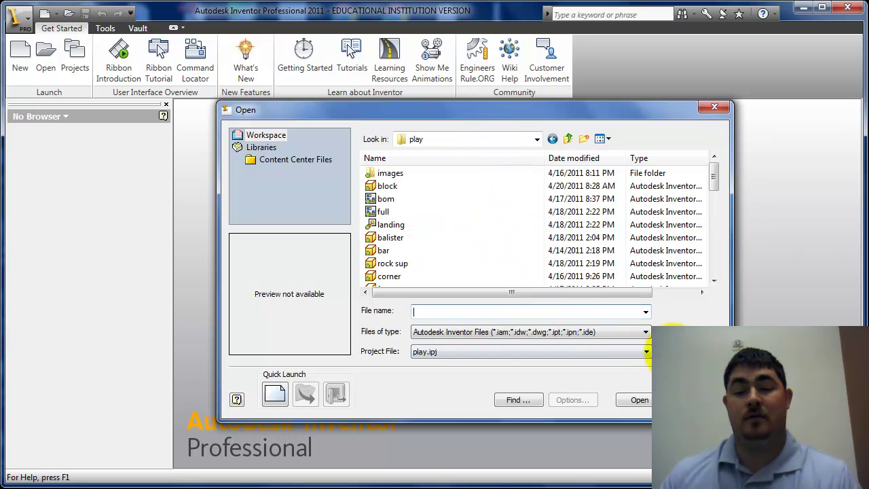
pyautogui.click(275, 396)
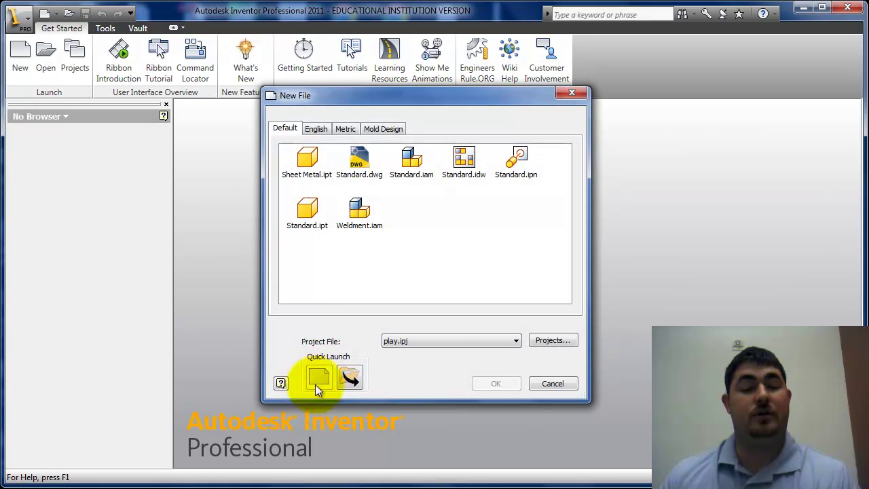
# Start a new single-user project in the Projects dialog.
pyautogui.click(558, 339)
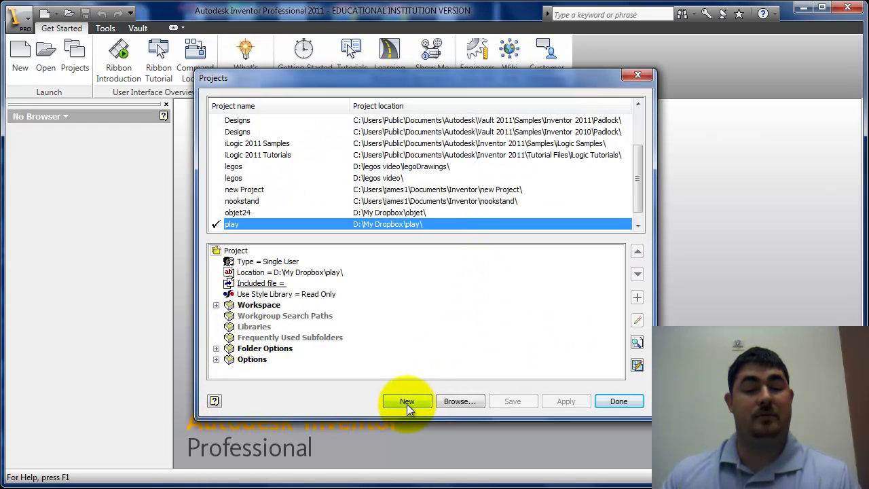
pyautogui.click(406, 402)
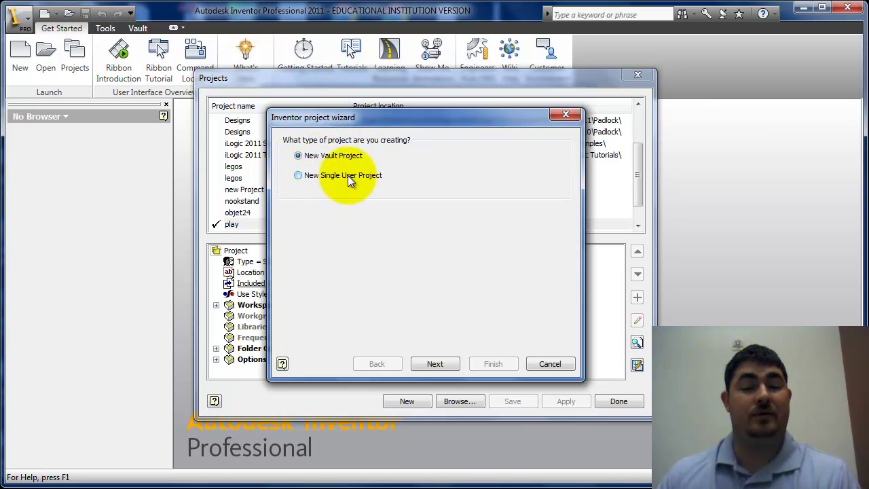
pyautogui.click(346, 176)
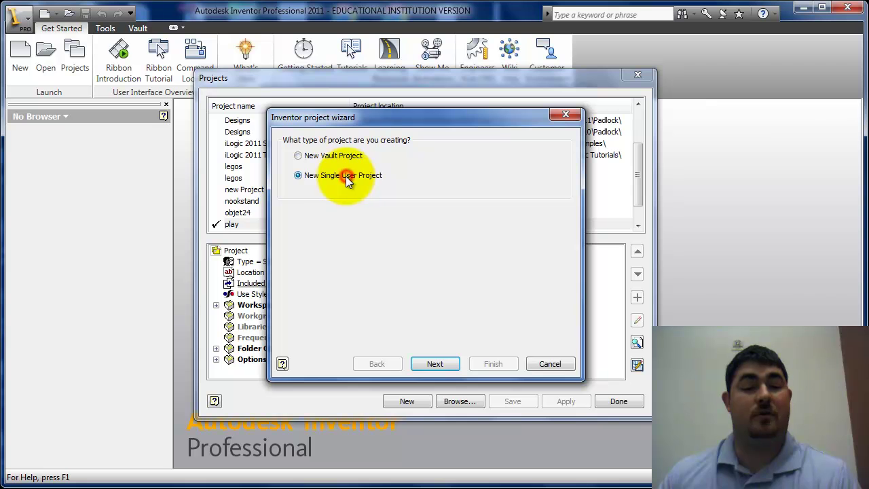
pyautogui.click(435, 363)
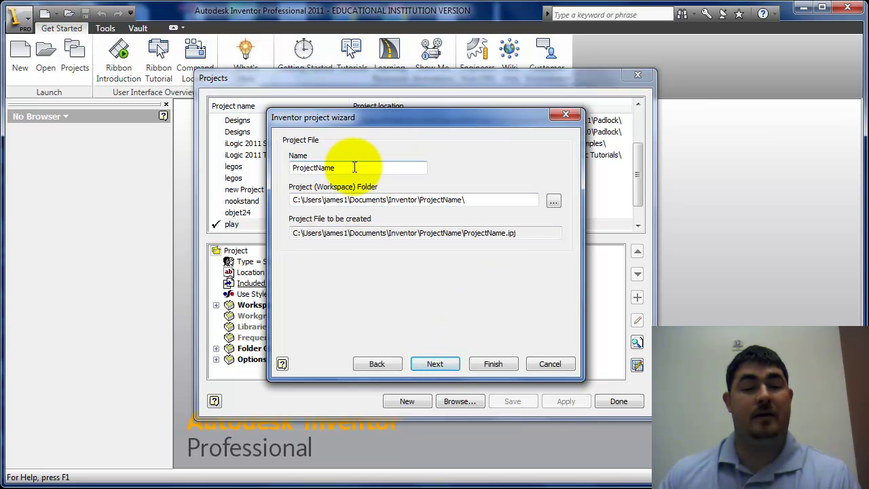
# Name the project DEmo1, keep the default folder, finish, and allow folder creation.
pyautogui.moveTo(349, 167); pyautogui.dragTo(282, 167)
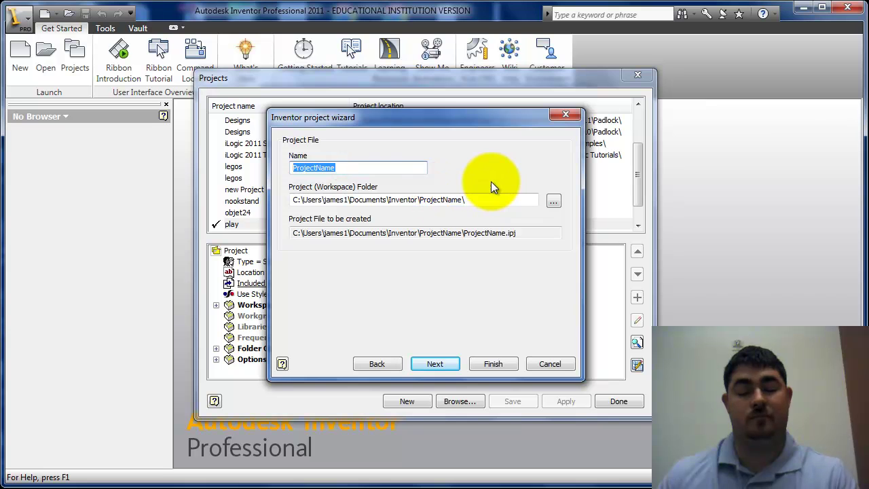
pyautogui.write('DEm')
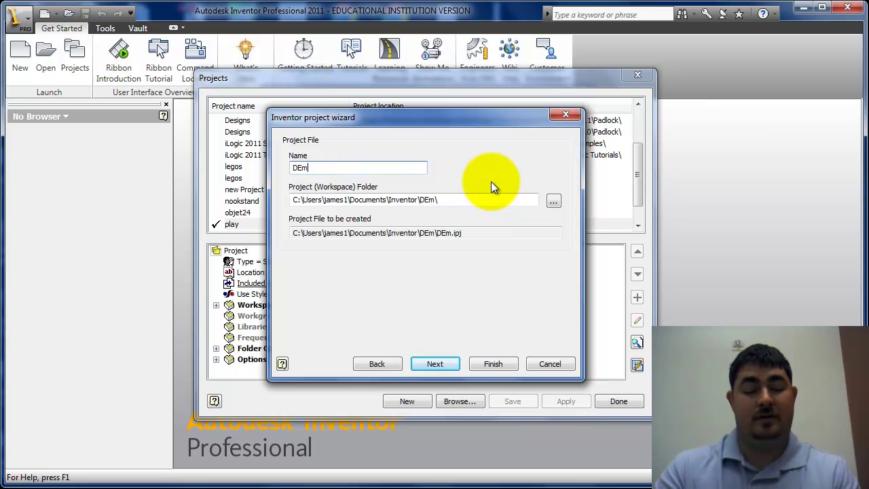
pyautogui.write('o1')
pyautogui.click(462, 198)
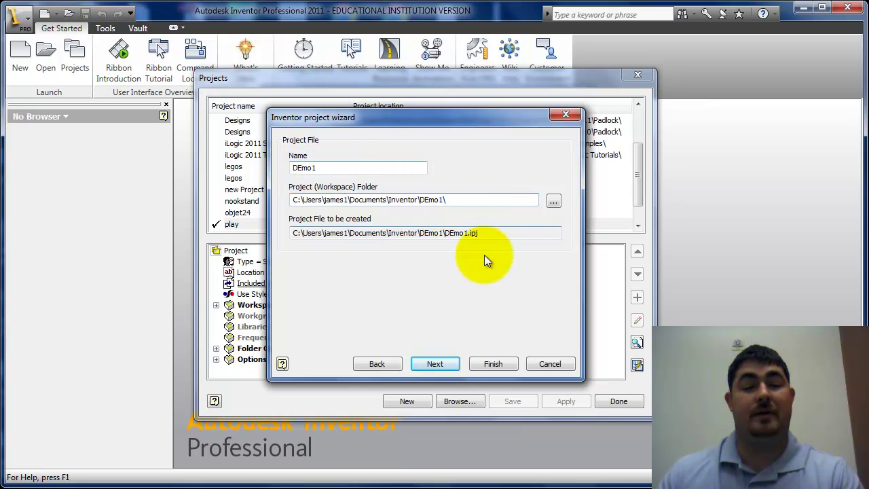
pyautogui.click(555, 202)
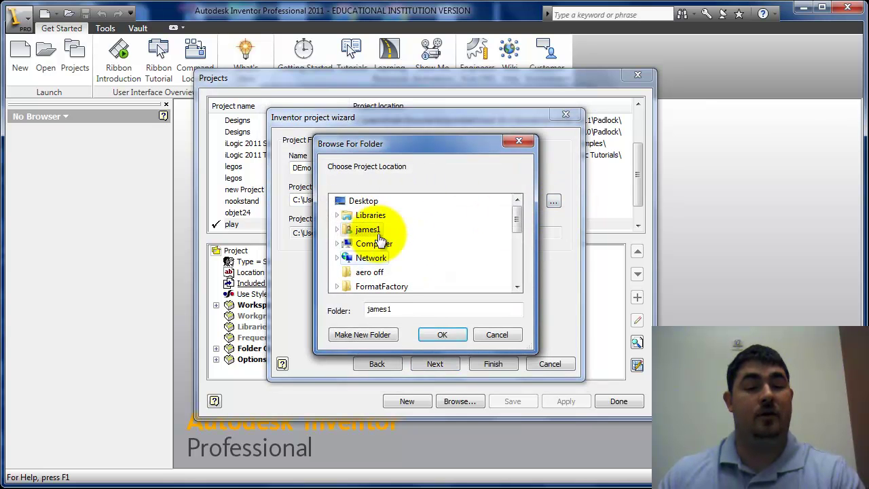
pyautogui.click(503, 330)
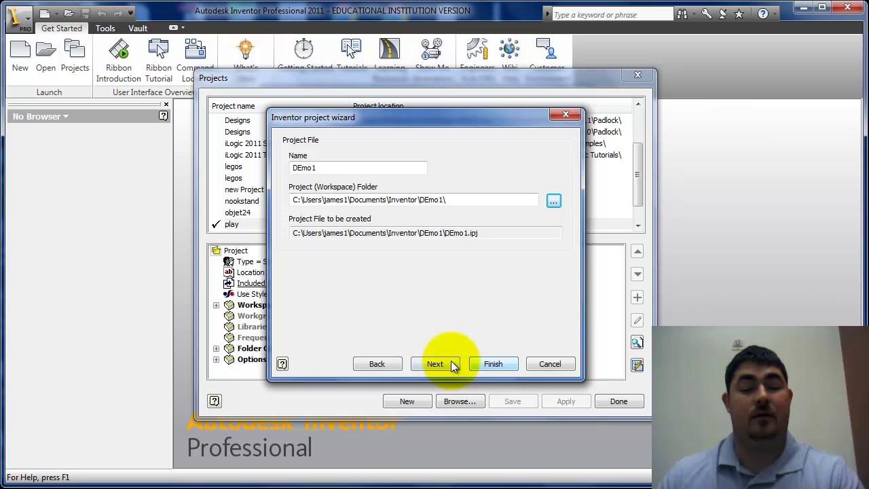
pyautogui.click(501, 364)
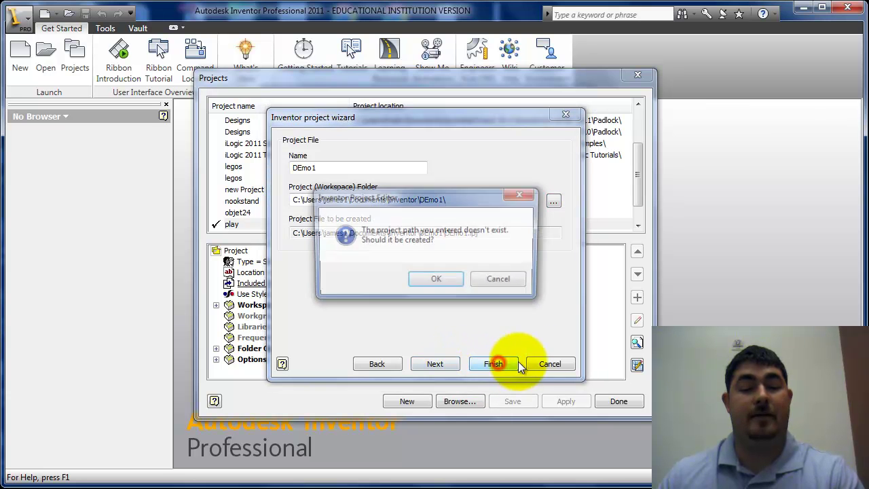
pyautogui.click(434, 281)
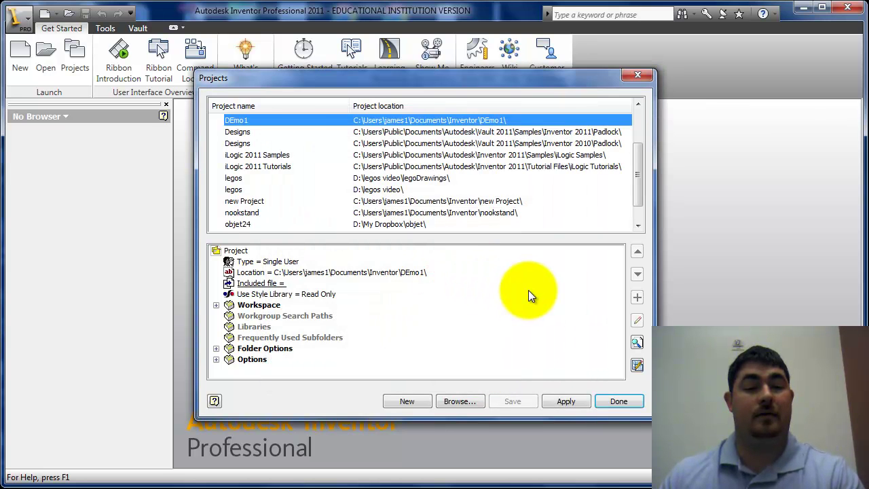
# Activate DEmo1 and create a new part from the Standard.ipt template.
pyautogui.doubleClick(364, 120)
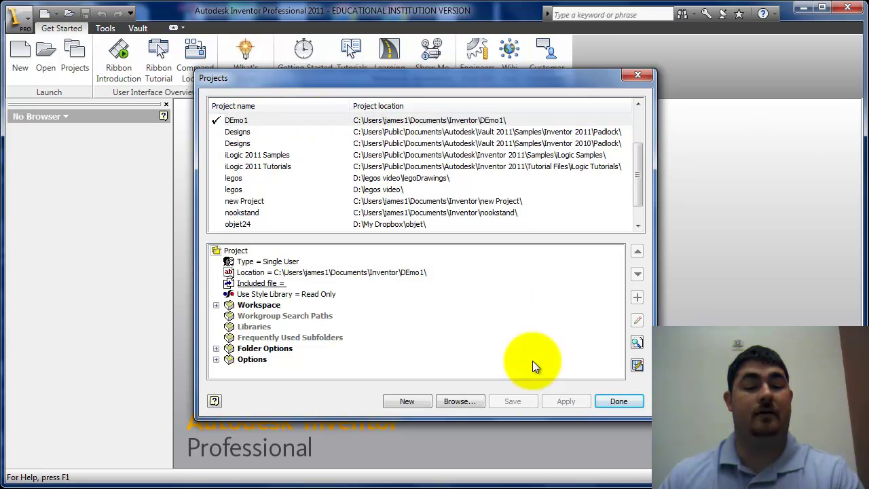
pyautogui.click(619, 401)
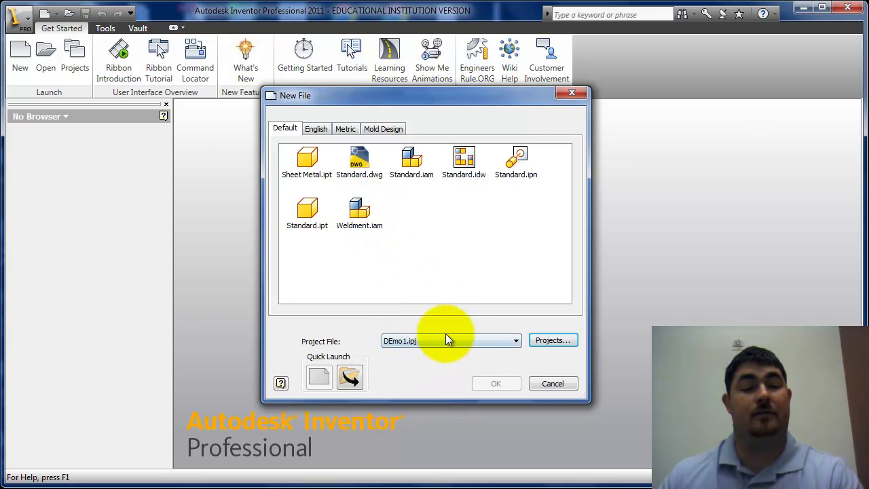
pyautogui.click(452, 235)
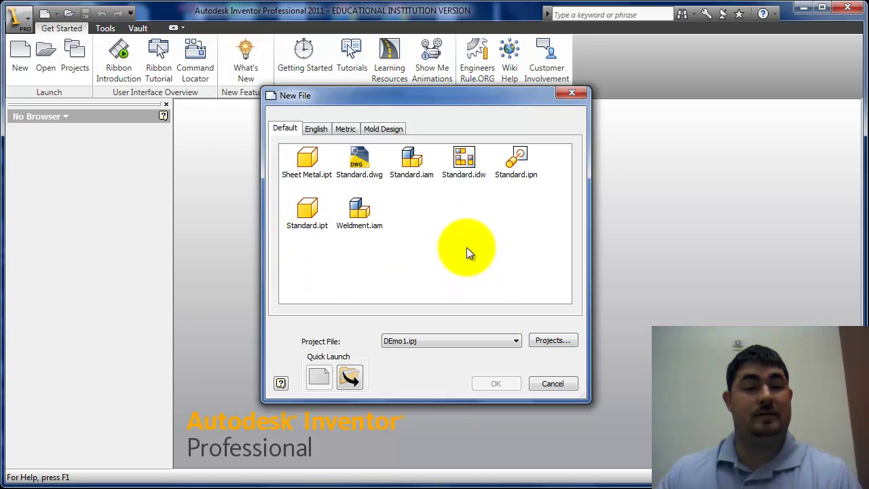
pyautogui.click(310, 213)
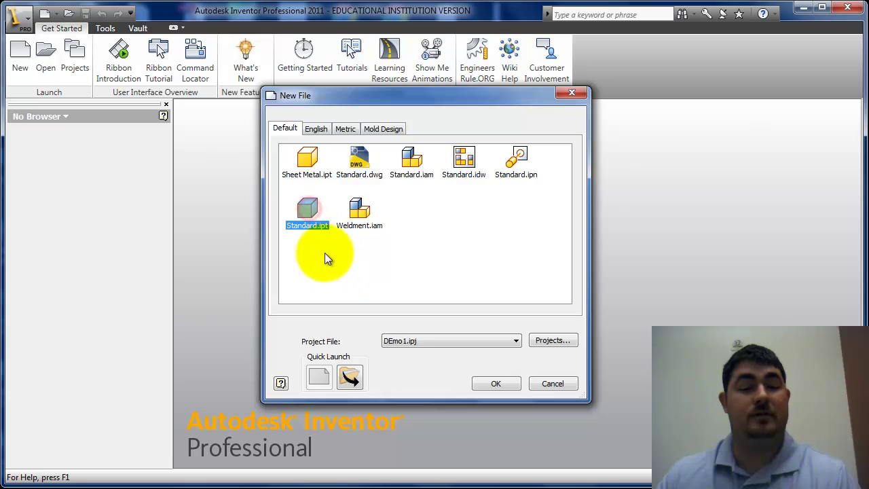
pyautogui.click(480, 385)
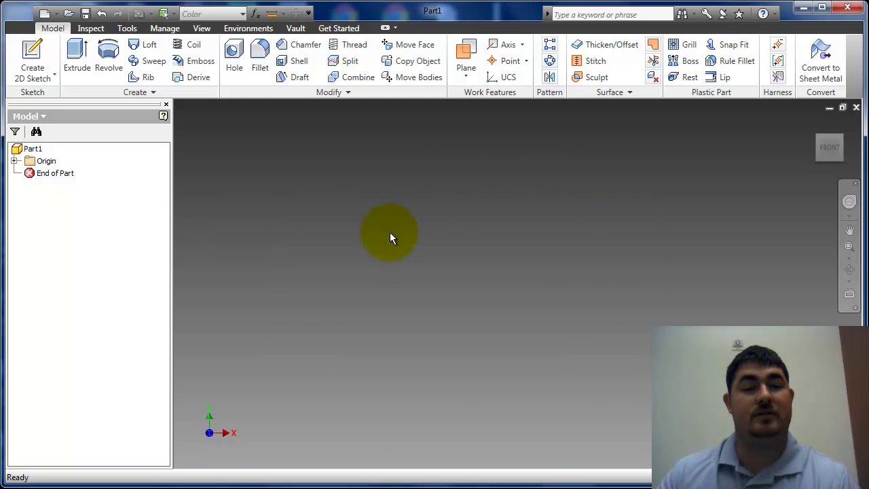
# Switch Part1 to the isometric Home View with F6.
pyautogui.press('F6')
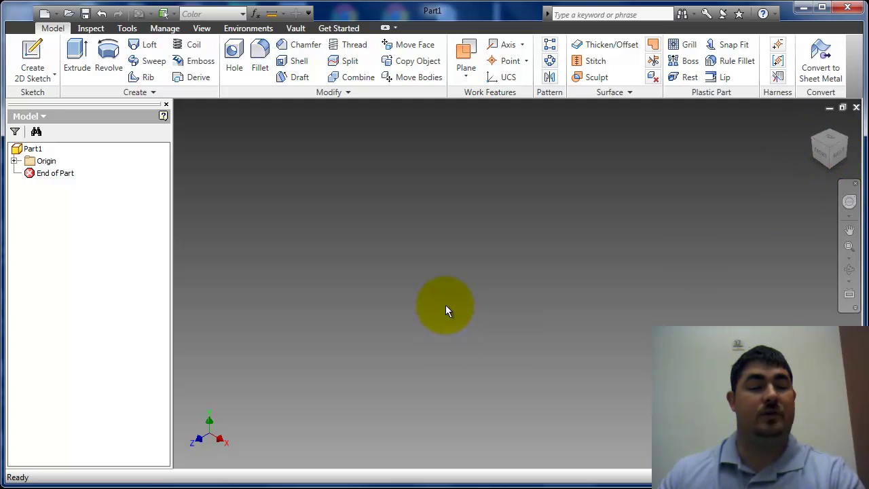
# Expand Origin and highlight the YZ, XZ, XY planes, X, Y, Z axes and Center Point.
pyautogui.click(14, 161)
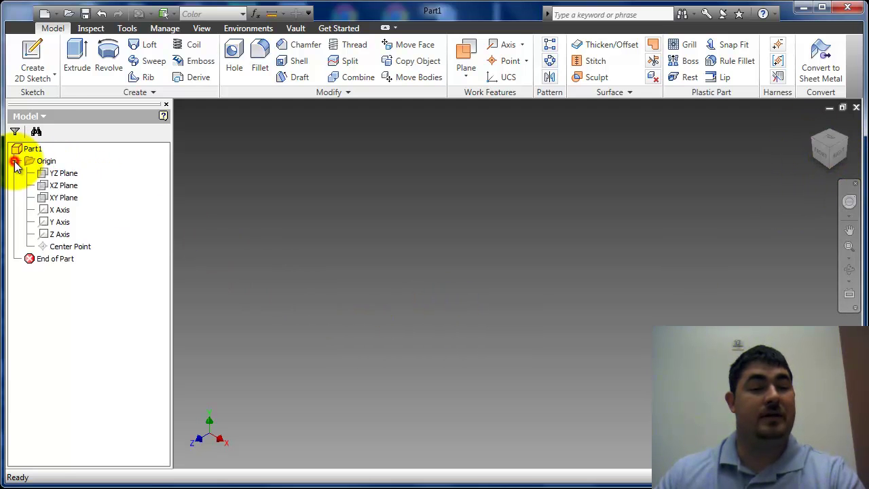
pyautogui.click(57, 175)
pyautogui.click(60, 186)
pyautogui.click(63, 199)
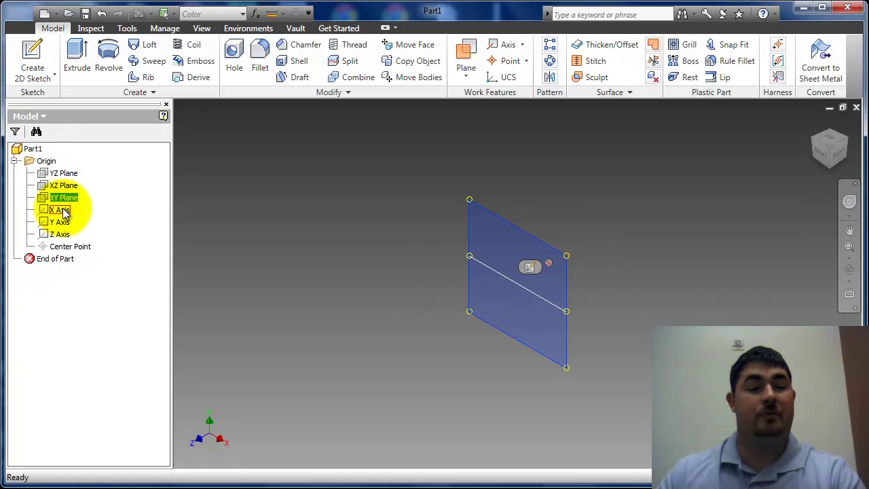
pyautogui.click(61, 210)
pyautogui.click(61, 222)
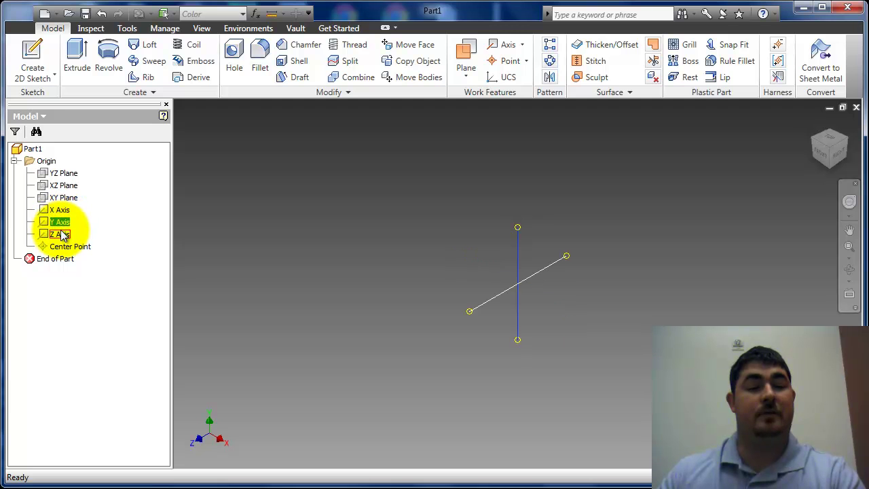
pyautogui.click(61, 234)
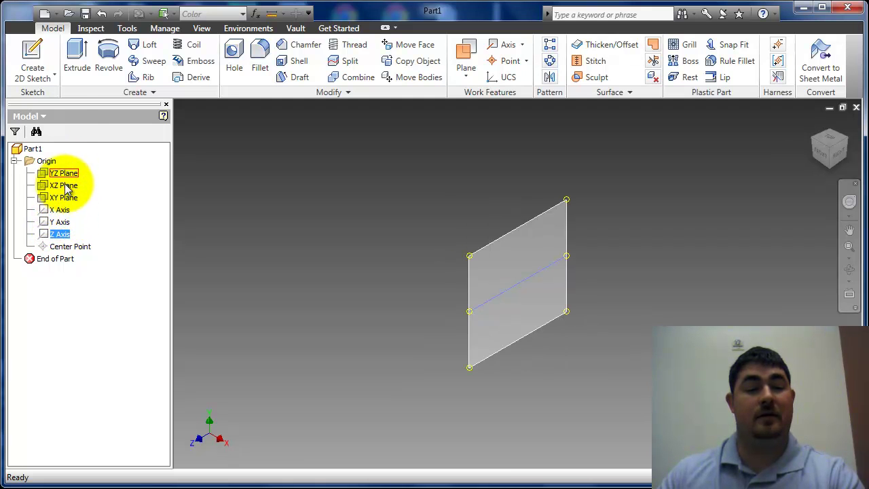
pyautogui.click(69, 246)
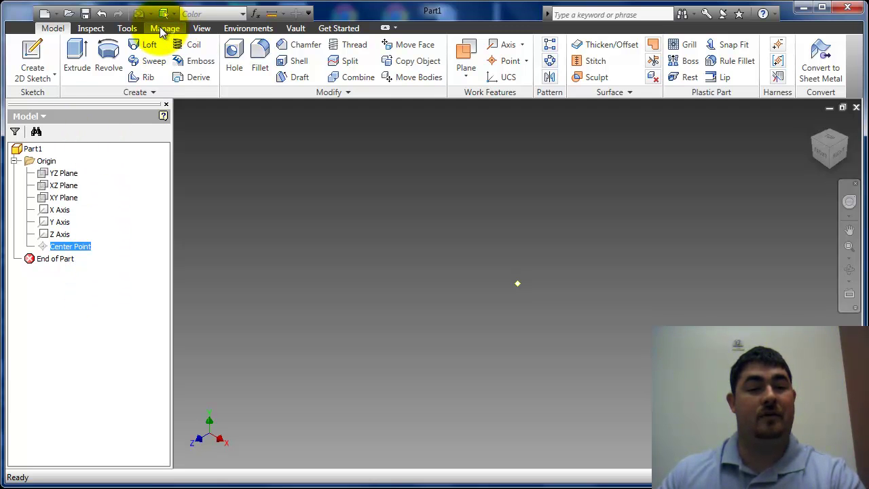
# Check the Units tab in Document Settings, keeping length in inch, then close.
pyautogui.click(165, 28)
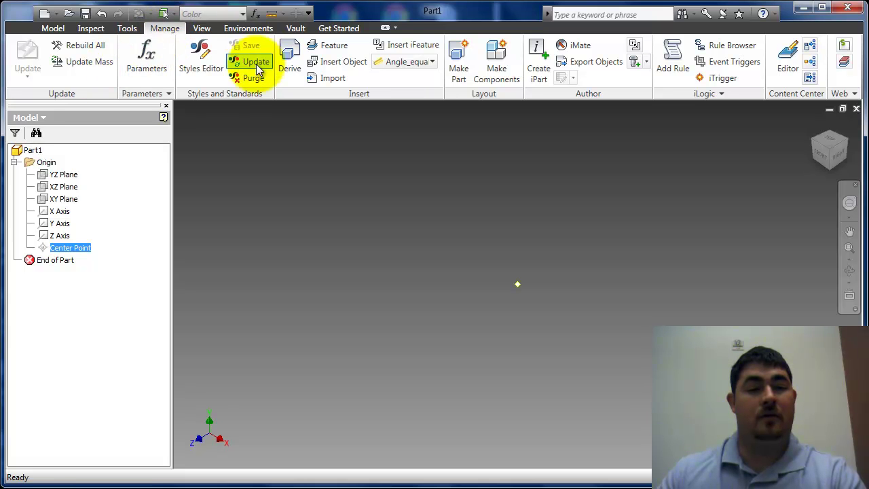
pyautogui.click(127, 30)
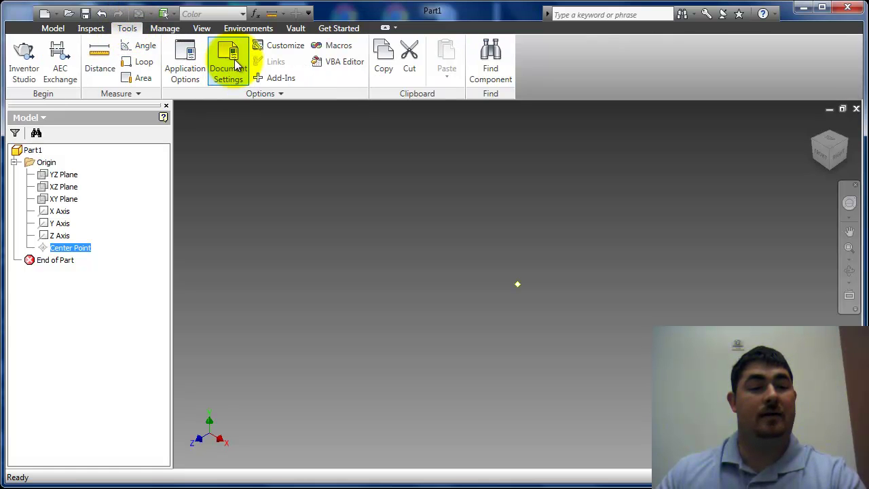
pyautogui.click(230, 60)
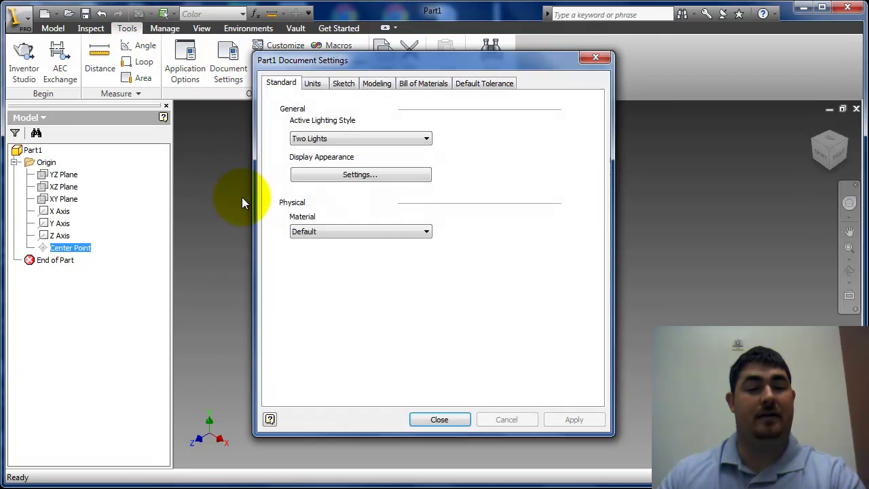
pyautogui.click(313, 83)
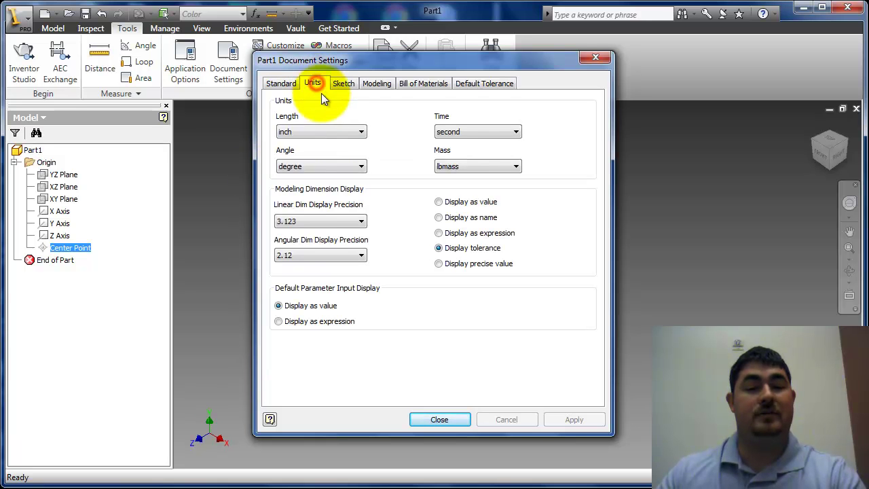
pyautogui.click(318, 128)
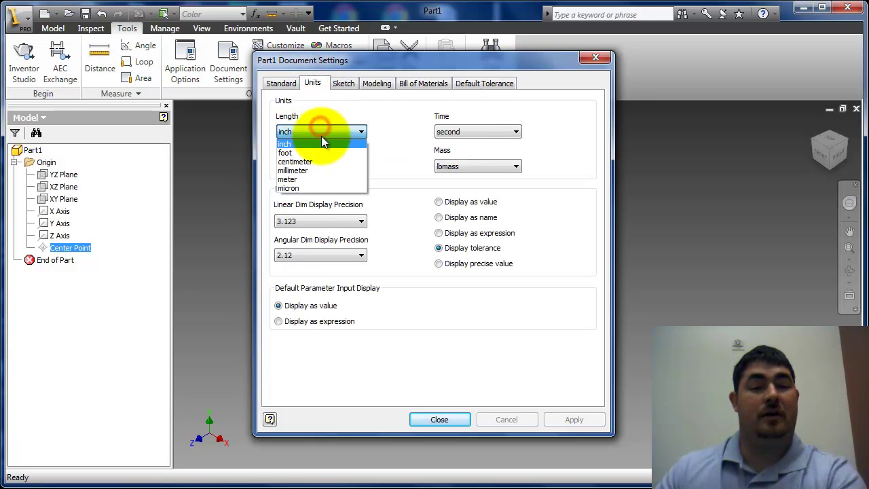
pyautogui.click(380, 123)
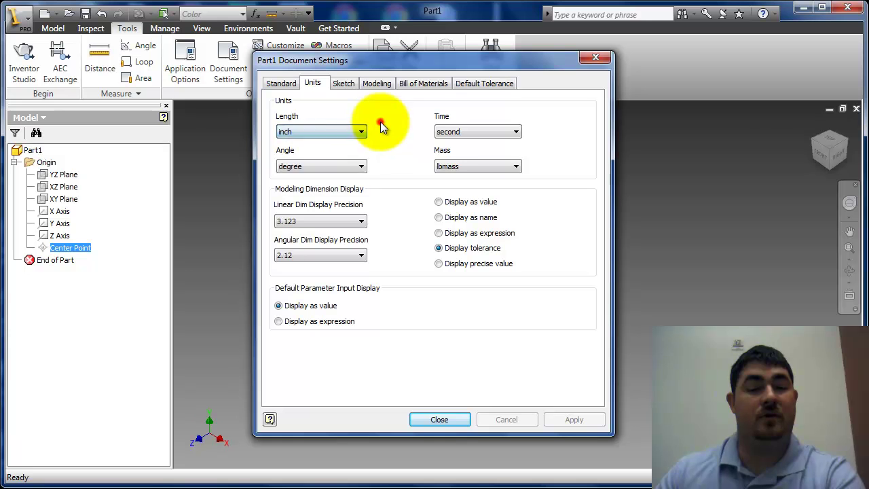
pyautogui.click(441, 419)
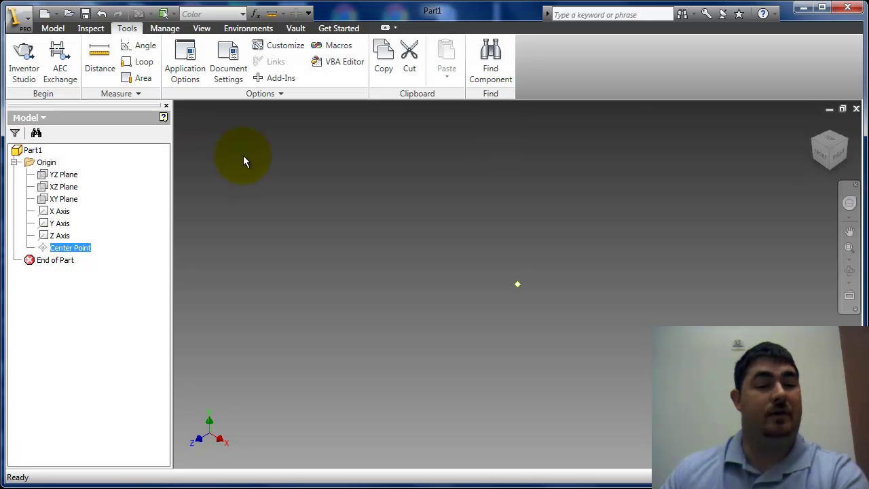
# Switch to the Model ribbon tab and click into the help search box.
pyautogui.click(52, 28)
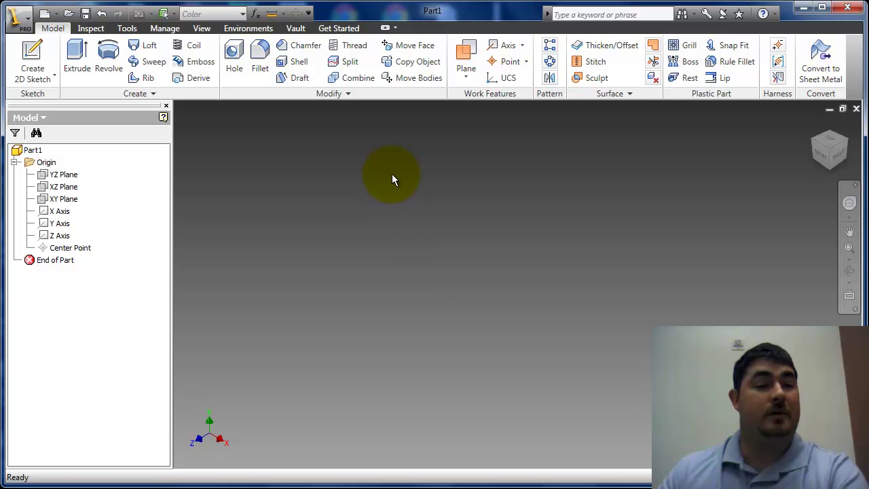
pyautogui.click(590, 13)
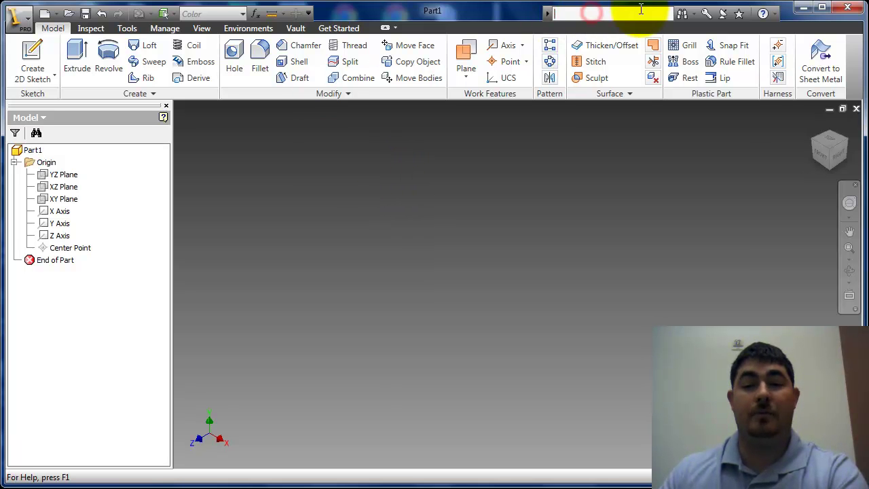